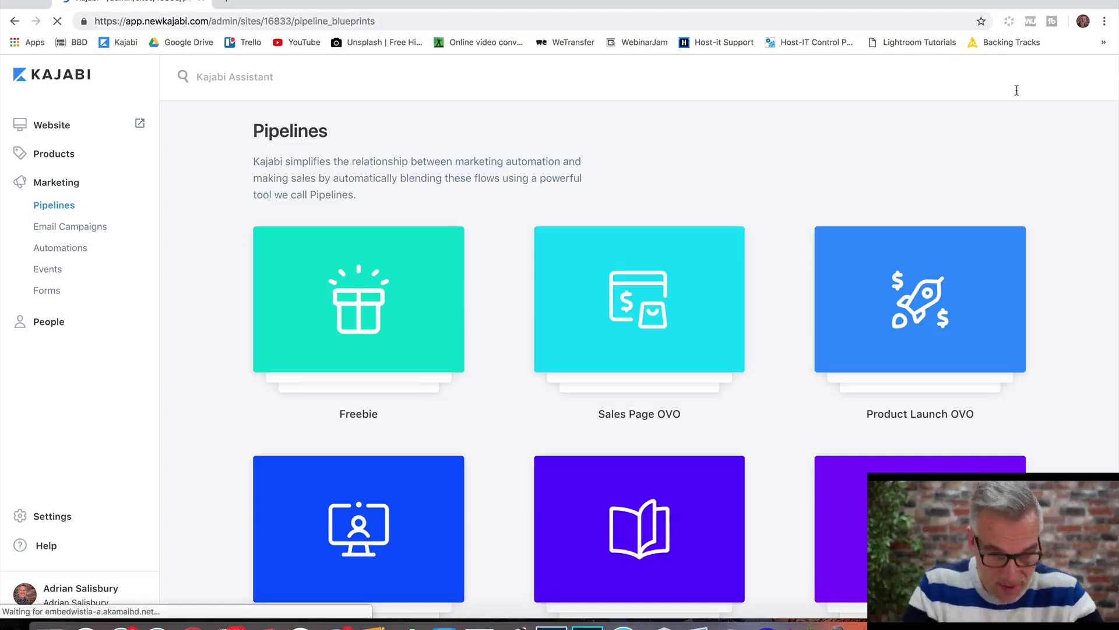
- Scroll down the pipeline blueprints to reach the Zoom Webinar OVO card
scroll(222, 414, down, 3)
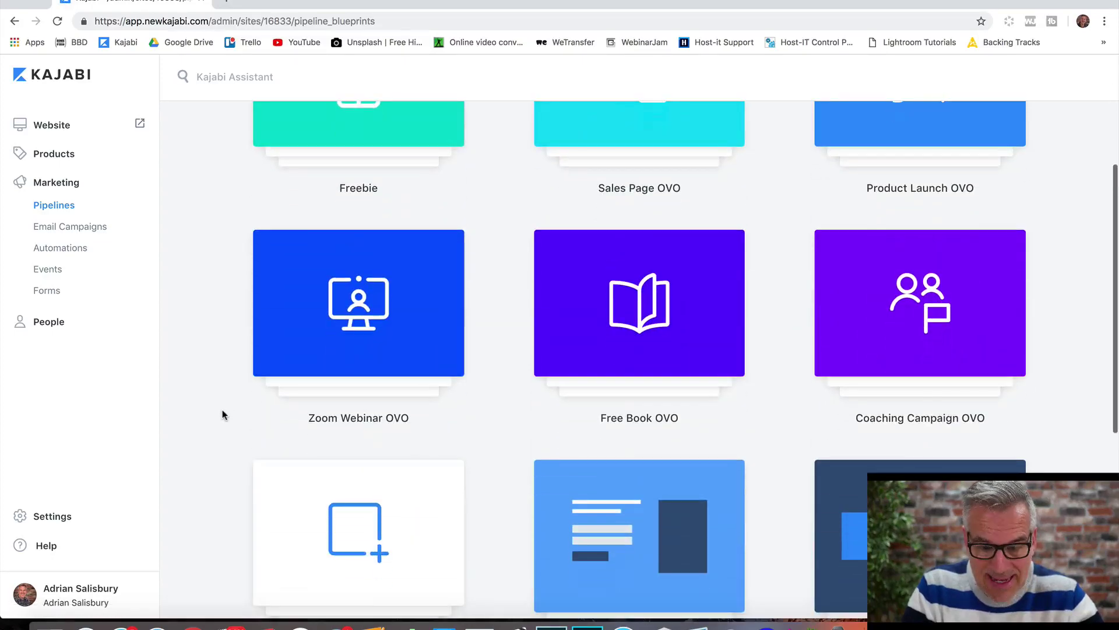
- Preview the Zoom Webinar OVO blueprint's registration-to-checkout outline, then dismiss it
click(390, 303)
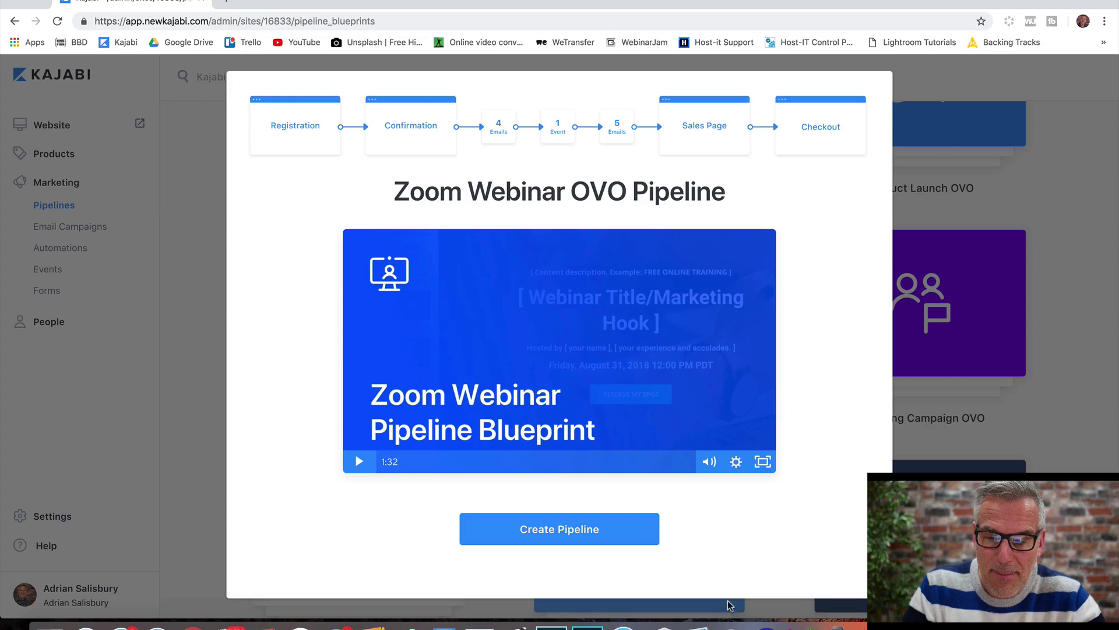
click(183, 399)
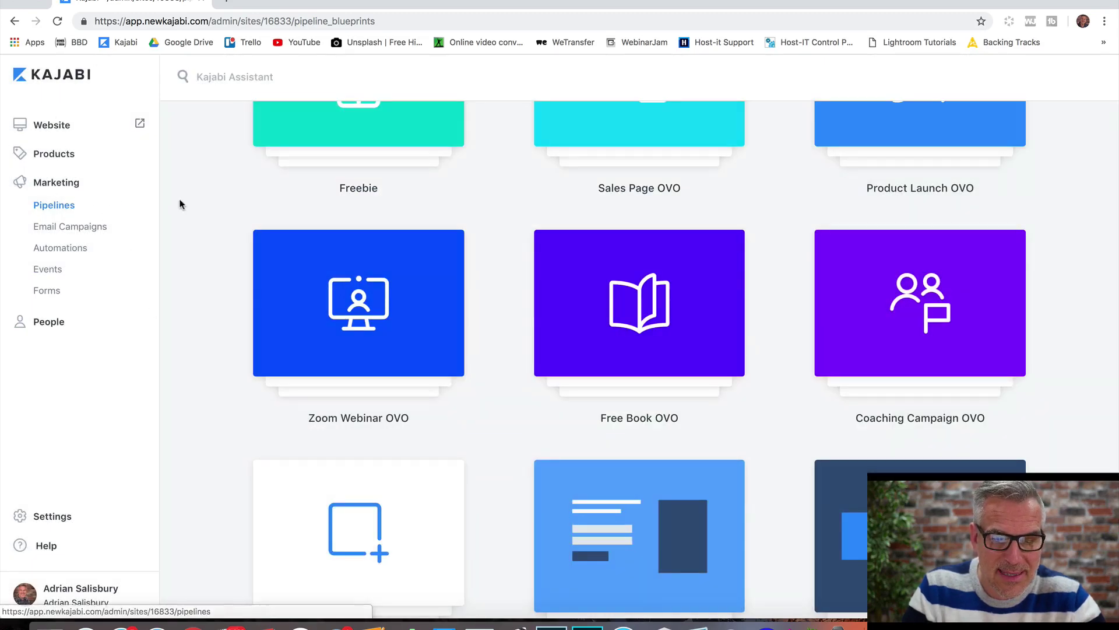
- Open the PVA Nov 2018 pipeline's Registration Page and scroll through its content
click(61, 206)
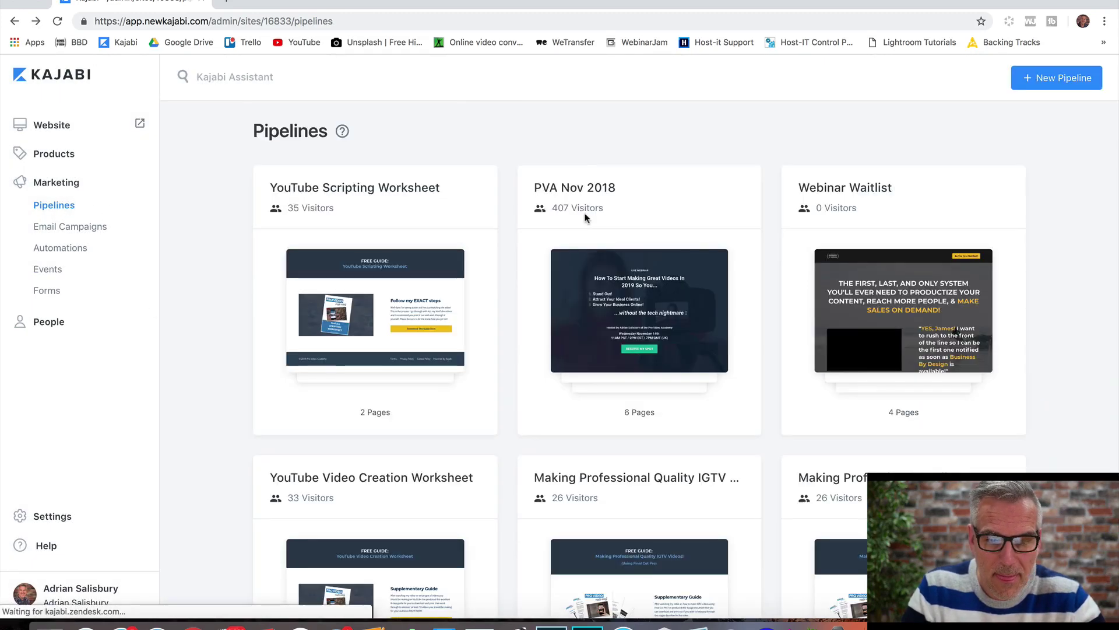
click(615, 280)
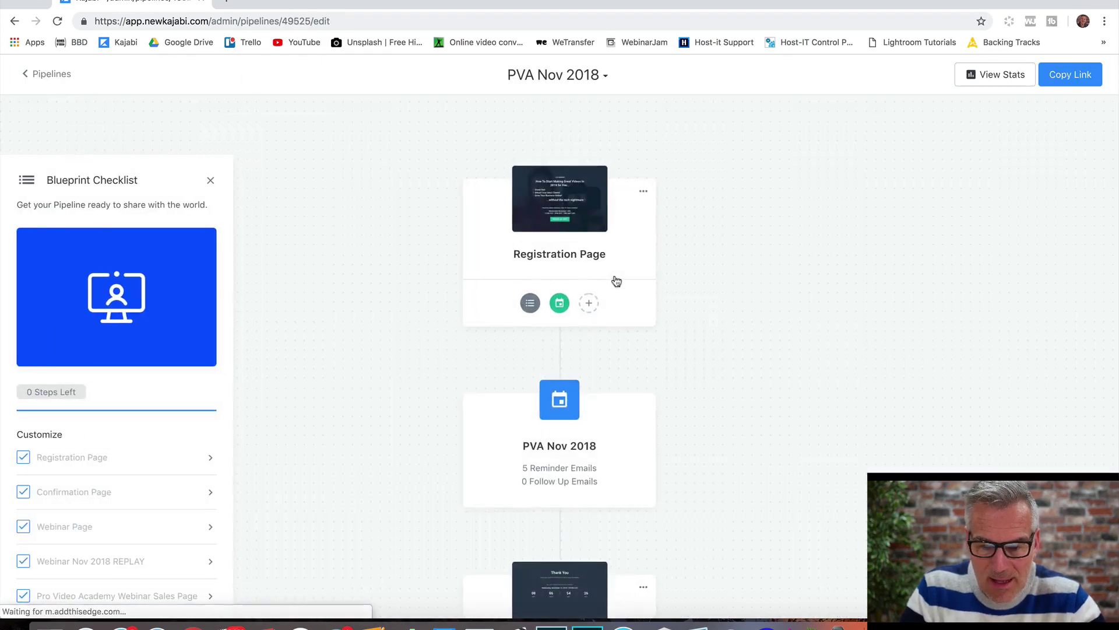
click(595, 195)
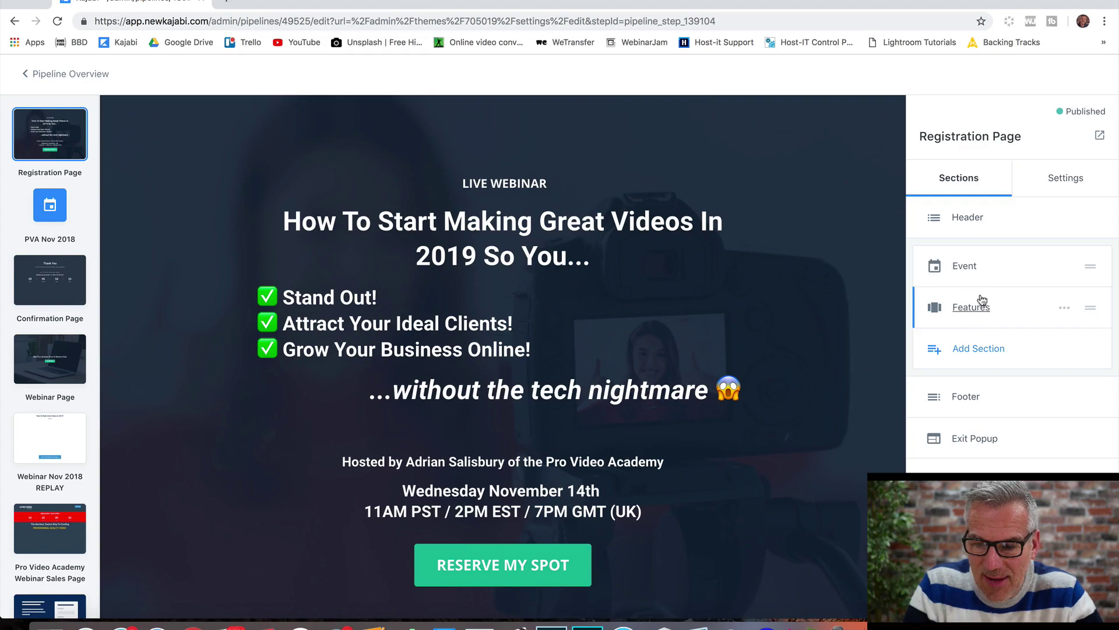
scroll(820, 480, down, 7)
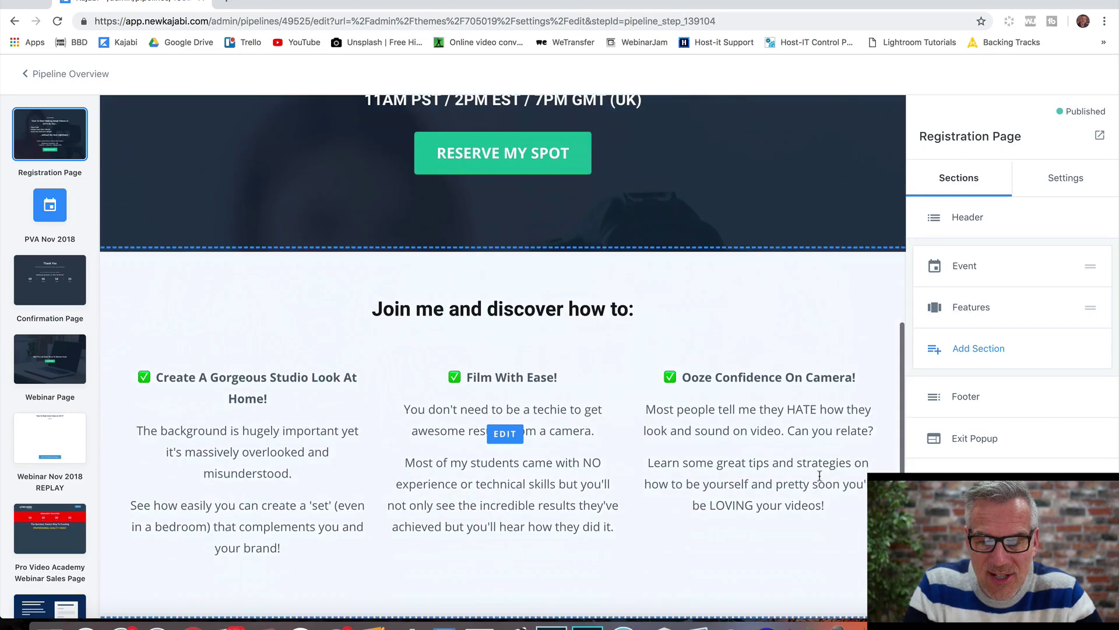
scroll(819, 479, up, 7)
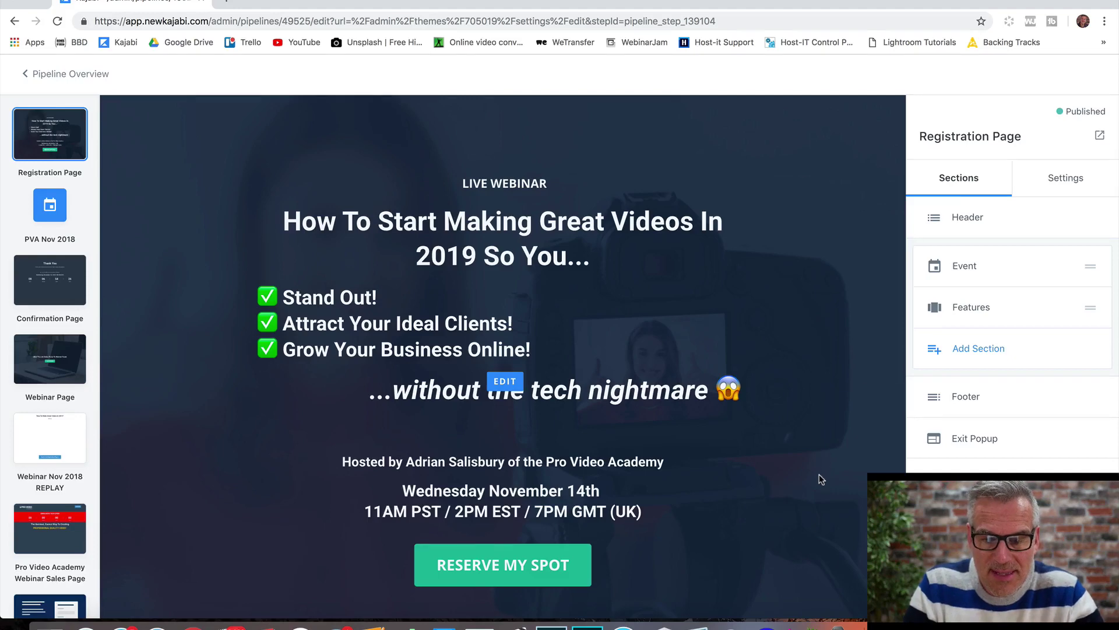
scroll(820, 476, down, 4)
scroll(820, 479, down, 3)
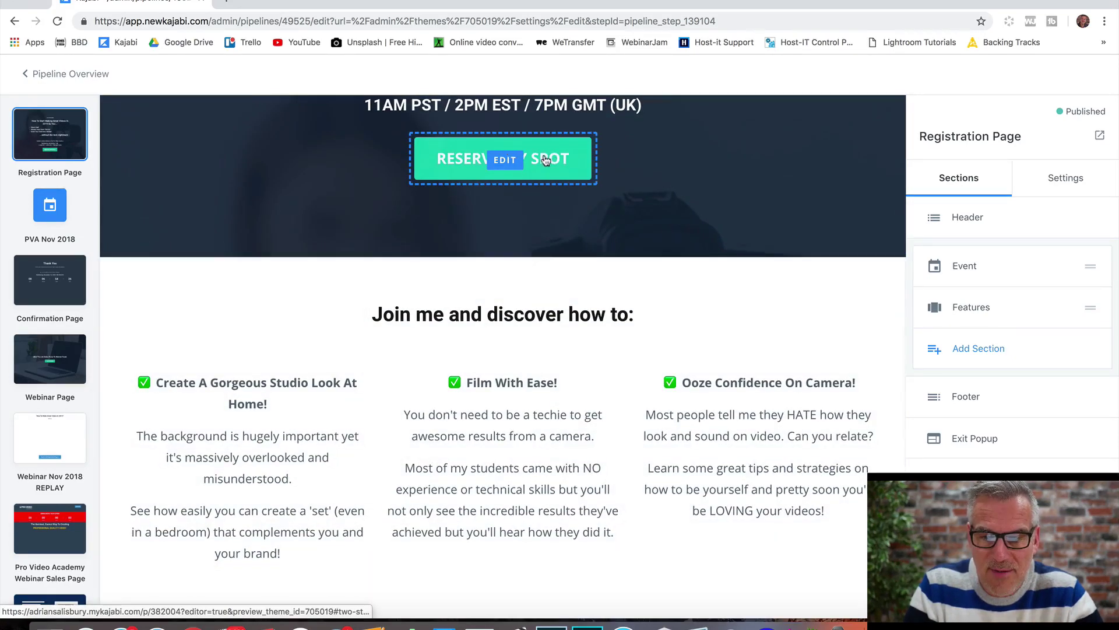
scroll(717, 166, up, 2)
scroll(716, 163, down, 2)
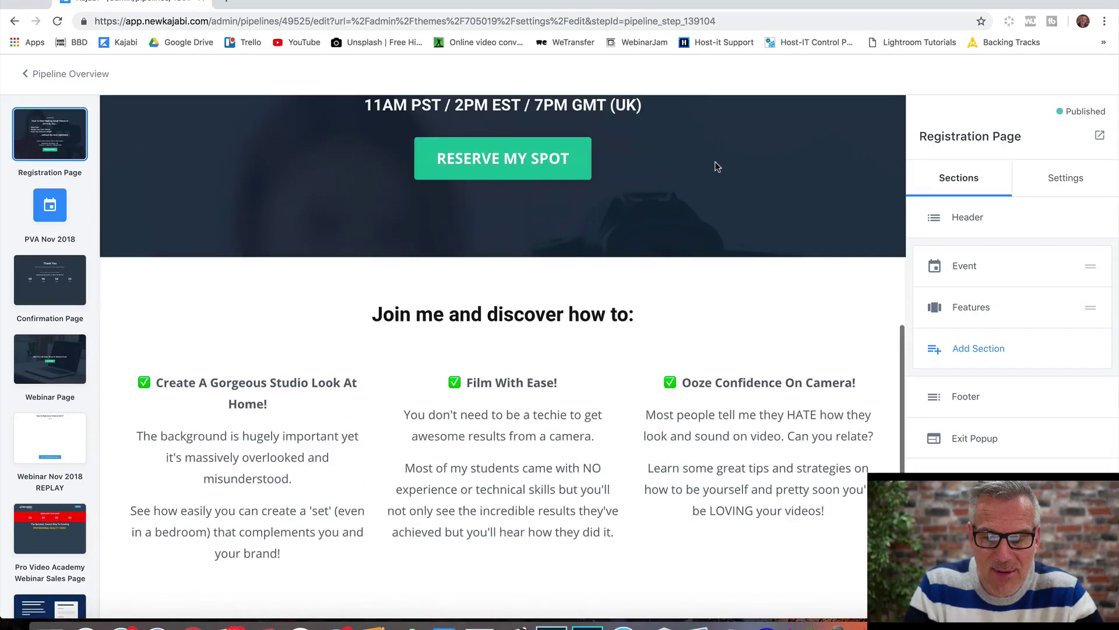
scroll(742, 138, up, 8)
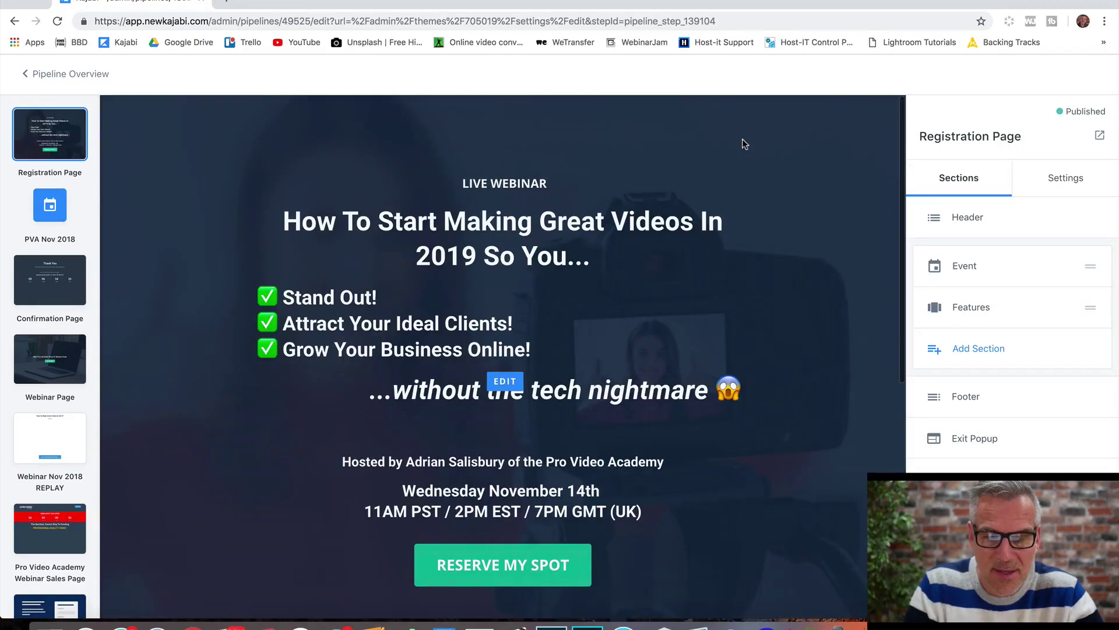
- Open the PVA Nov 2018 event settings and scroll through its five reminder emails
click(50, 211)
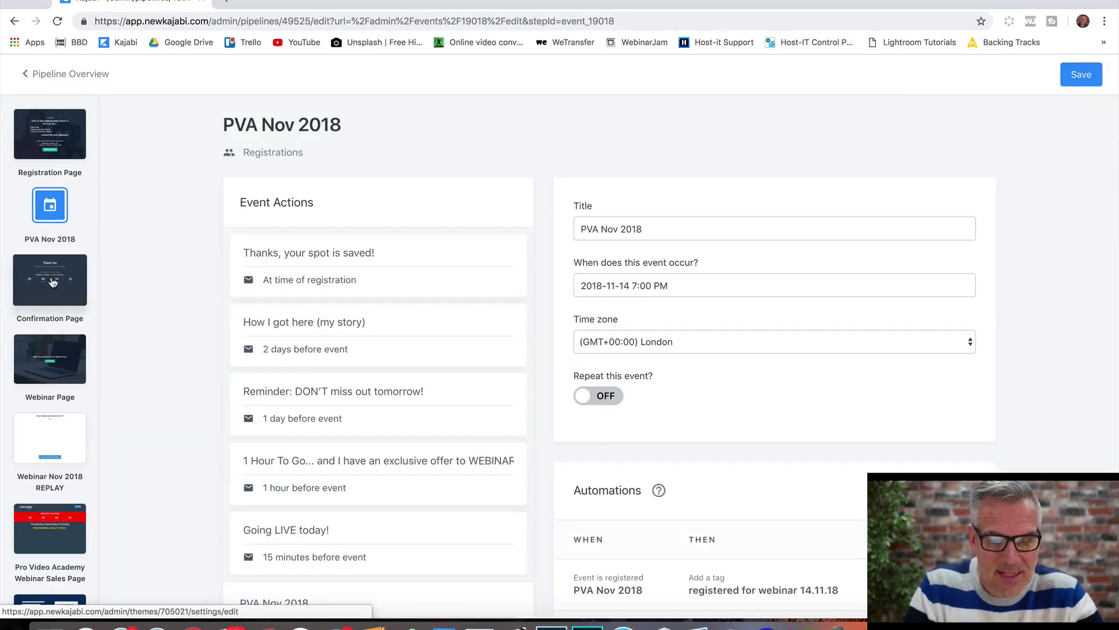
scroll(155, 387, down, 3)
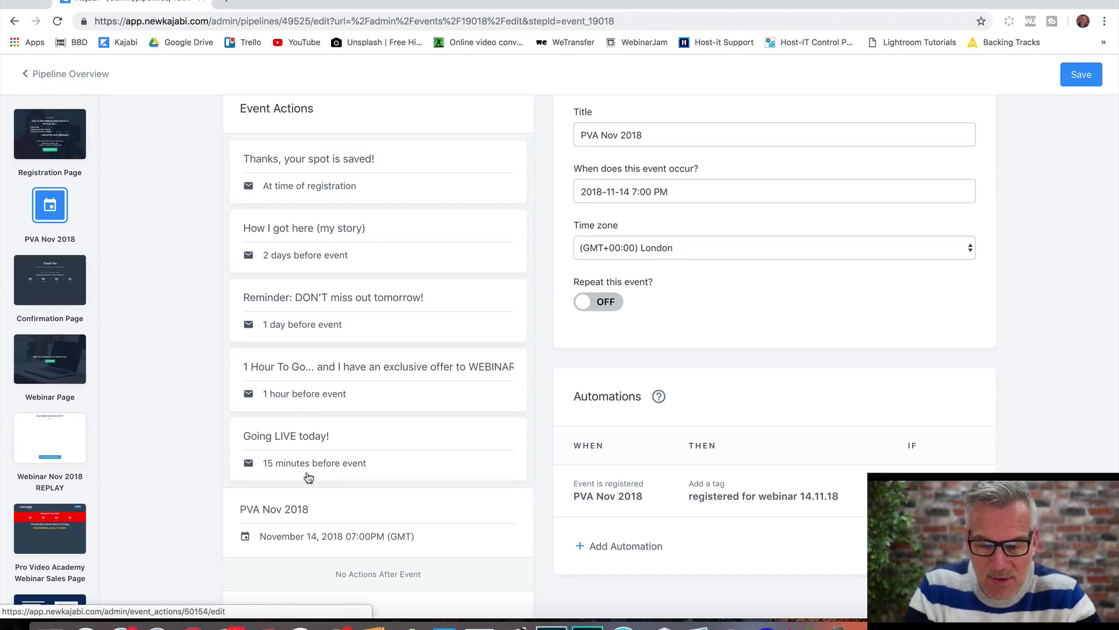
scroll(206, 238, up, 2)
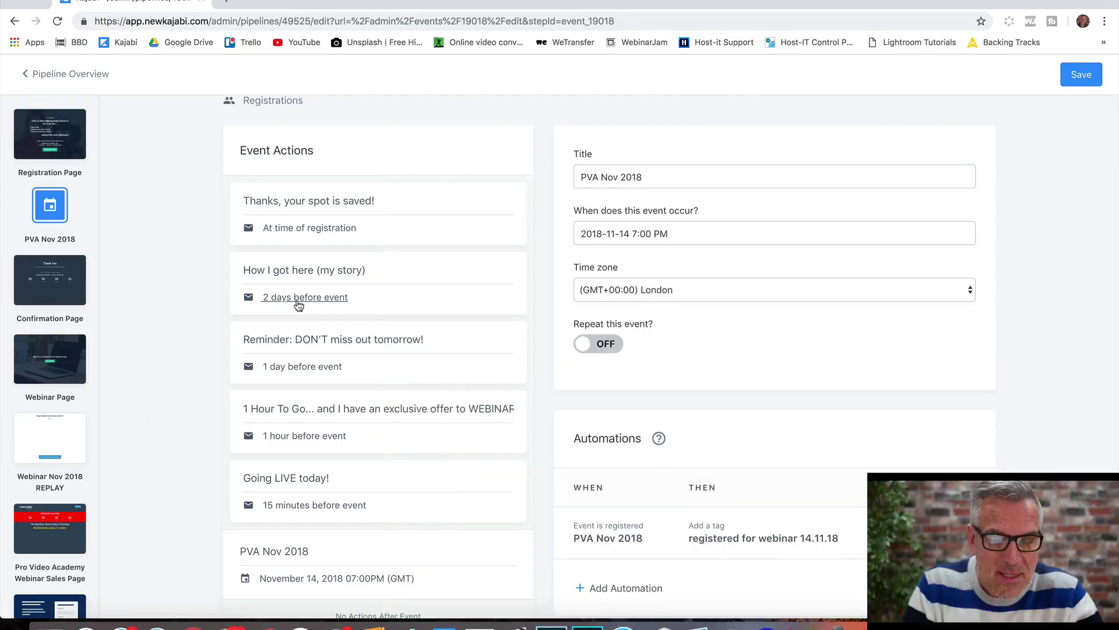
- Open the two-days-before reminder email and scroll through its content
click(296, 300)
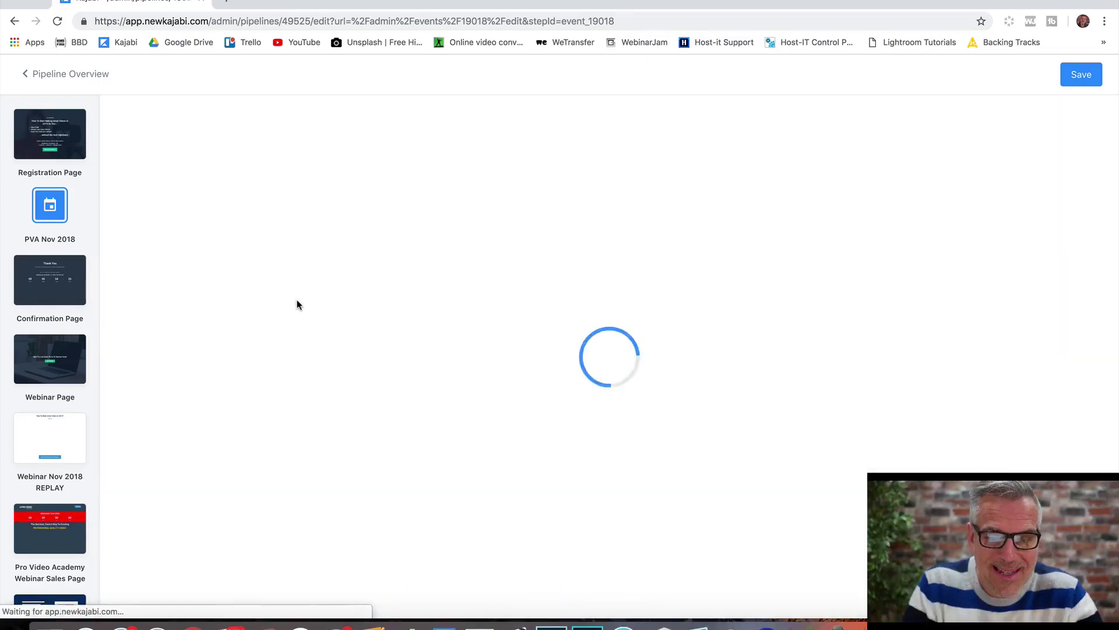
scroll(746, 520, down, 5)
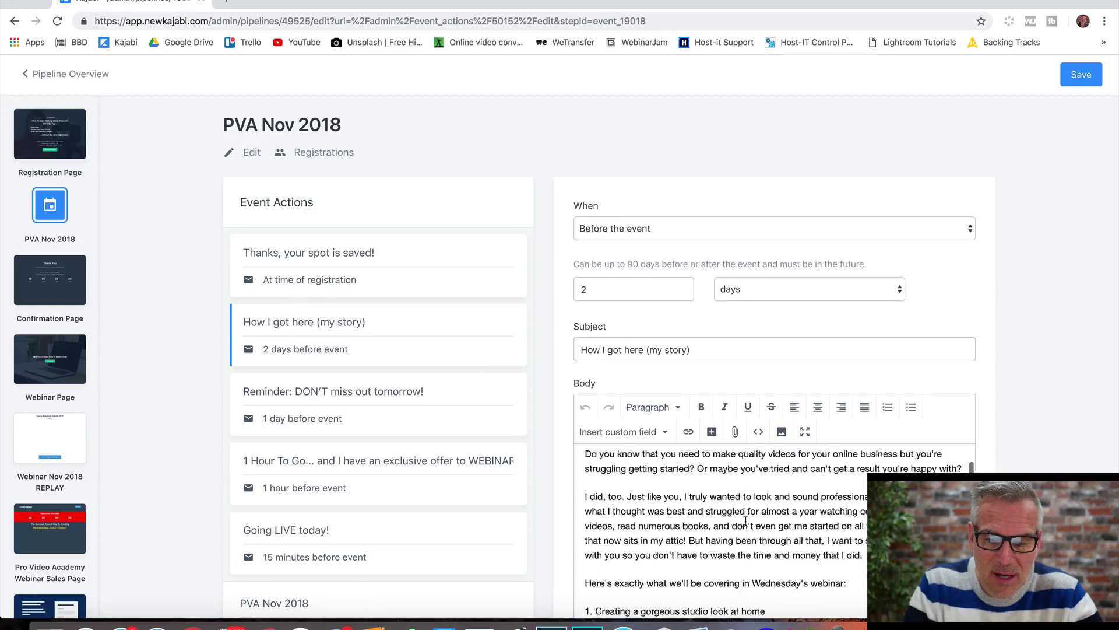
scroll(746, 520, up, 5)
scroll(746, 520, down, 10)
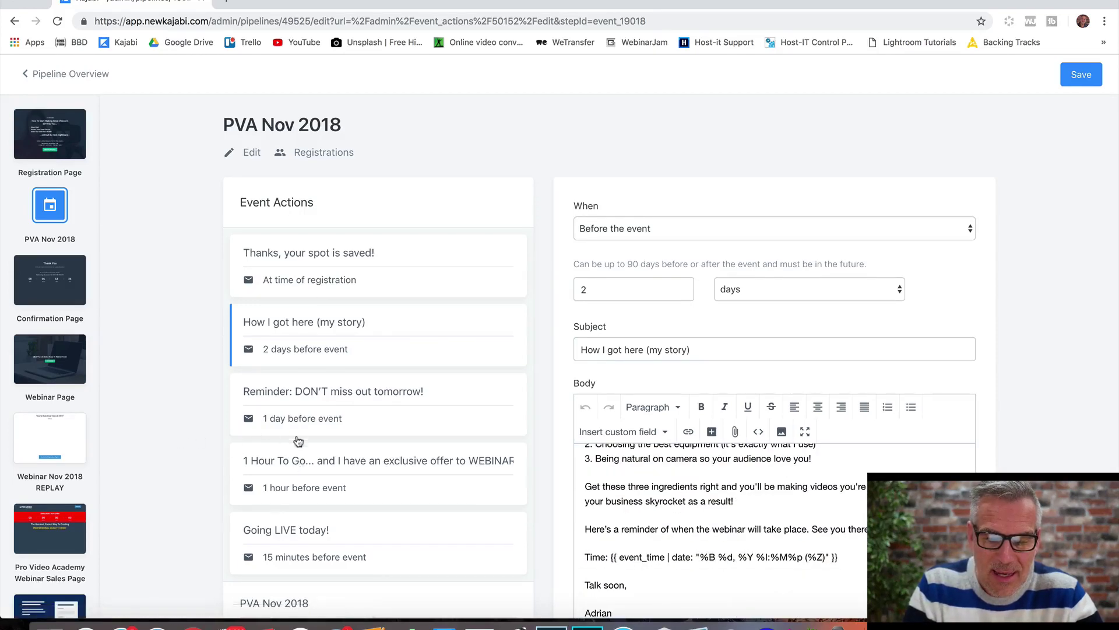
scroll(185, 478, down, 3)
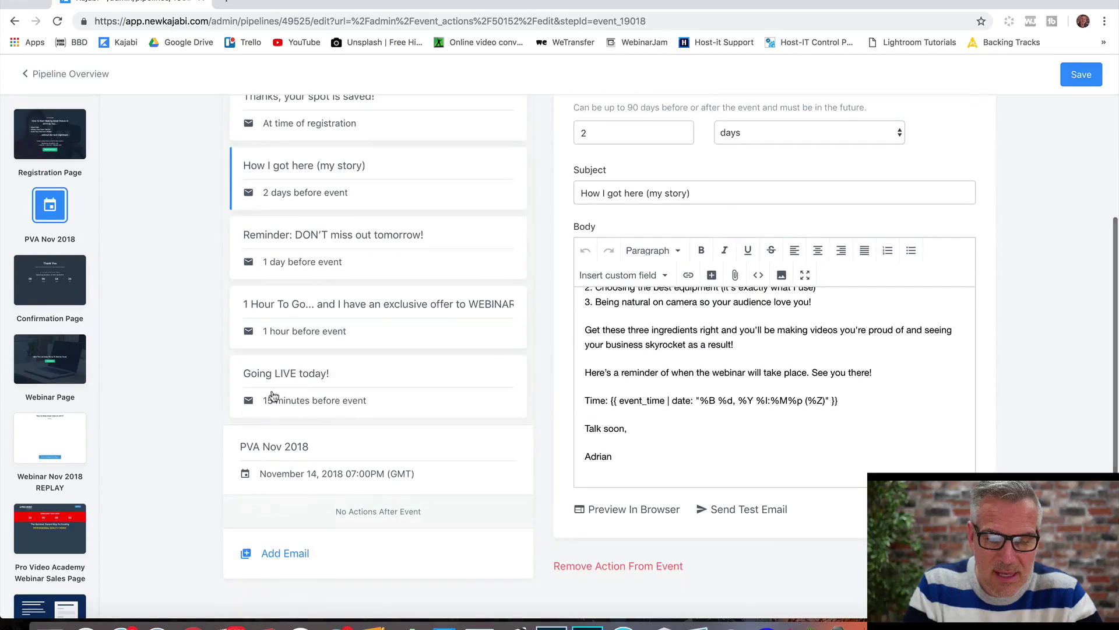
- In the '1 Hour To Go...' email, inspect the JOIN US HERE button's link without changing it
click(300, 332)
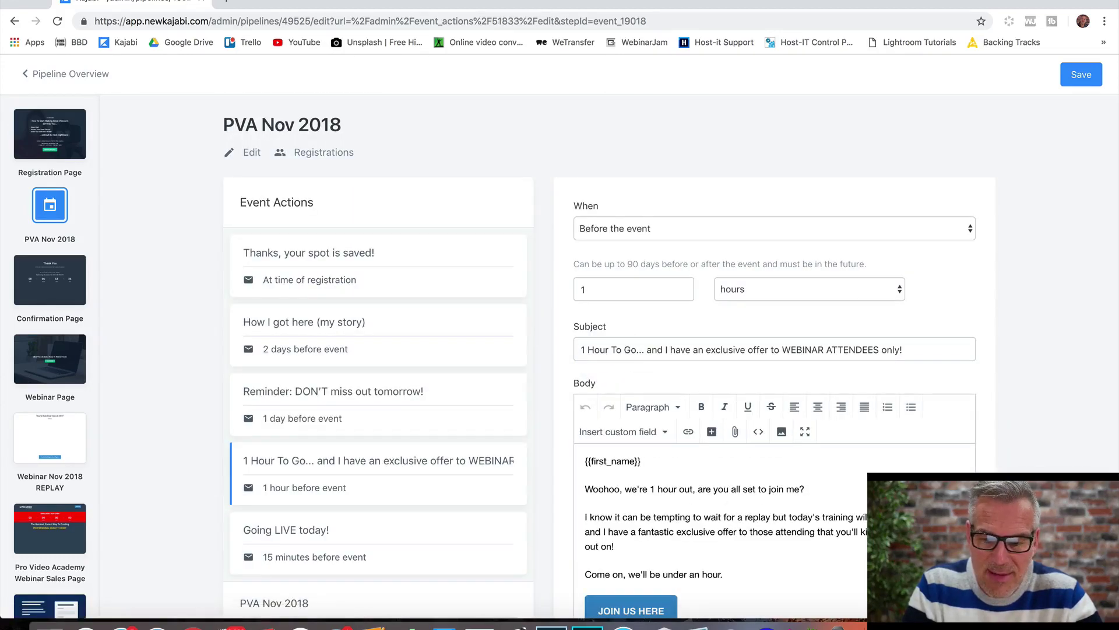
scroll(699, 466, down, 3)
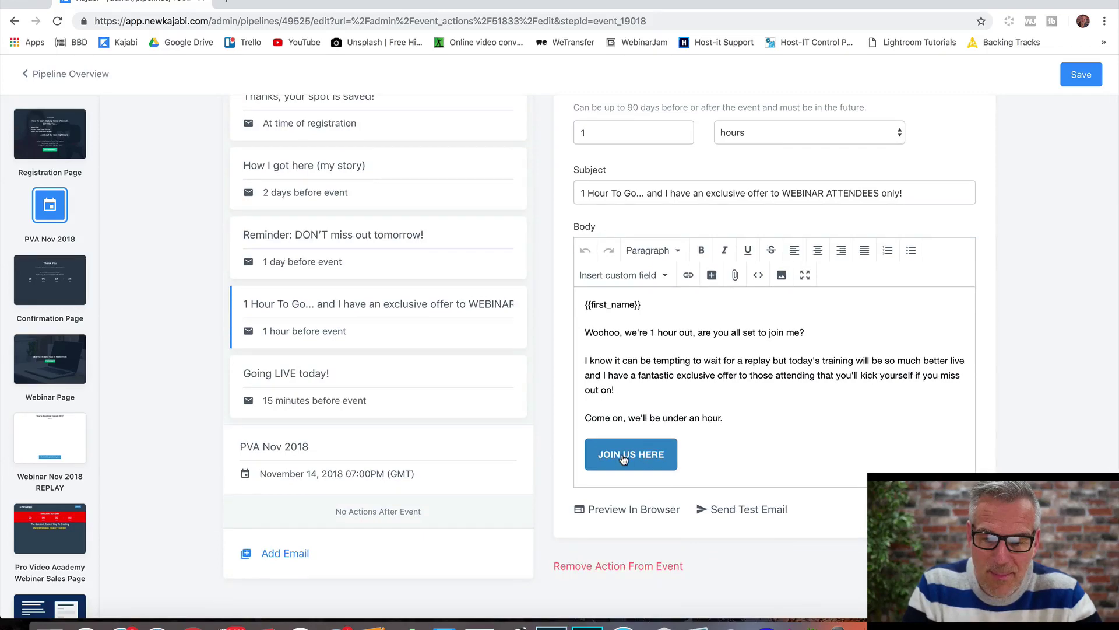
click(623, 459)
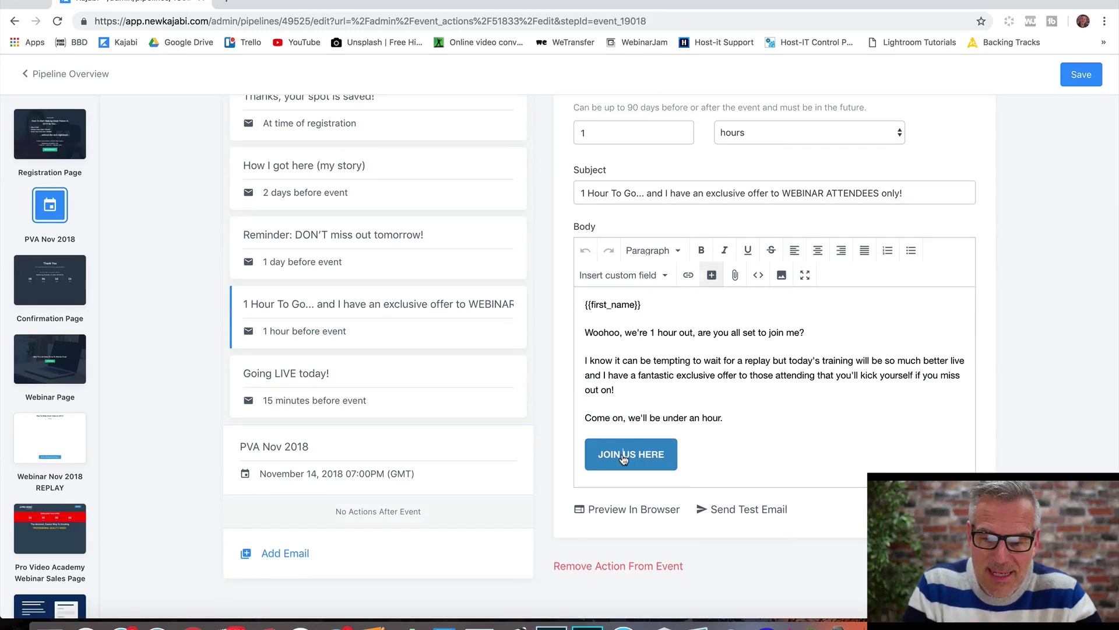
click(714, 276)
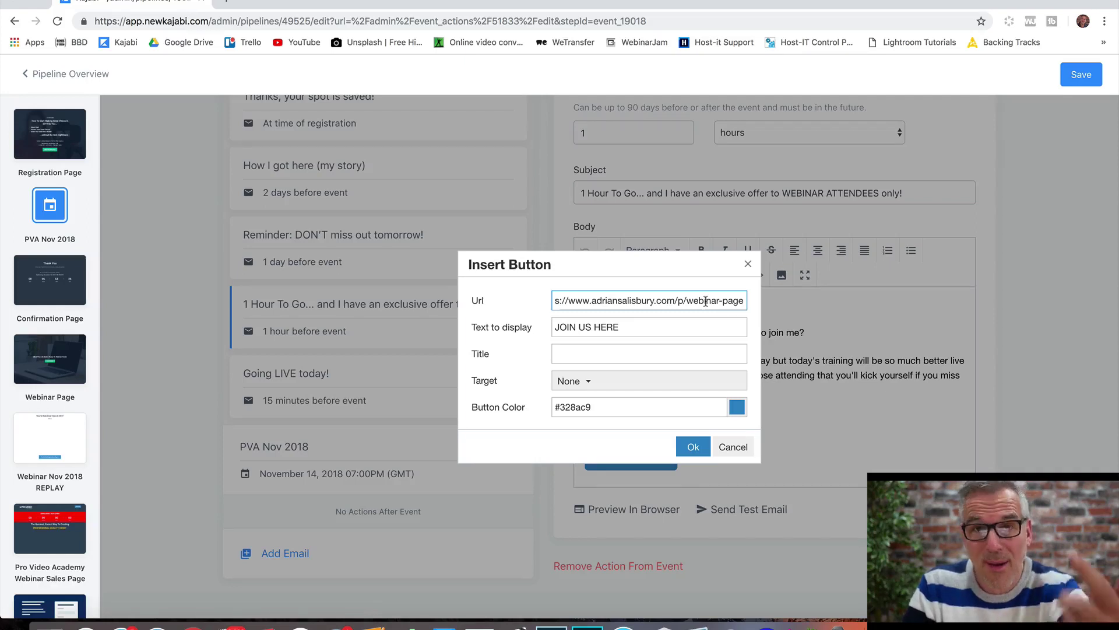
click(732, 446)
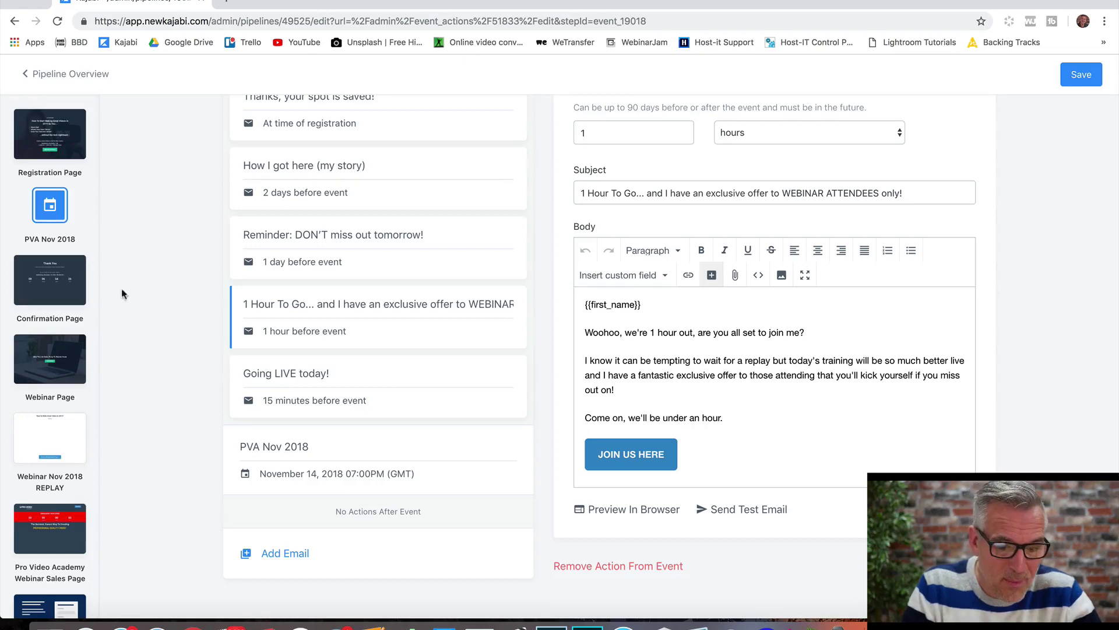
- Leave the email unsaved and view the Confirmation Page with its November 14, 2018 countdown
click(71, 294)
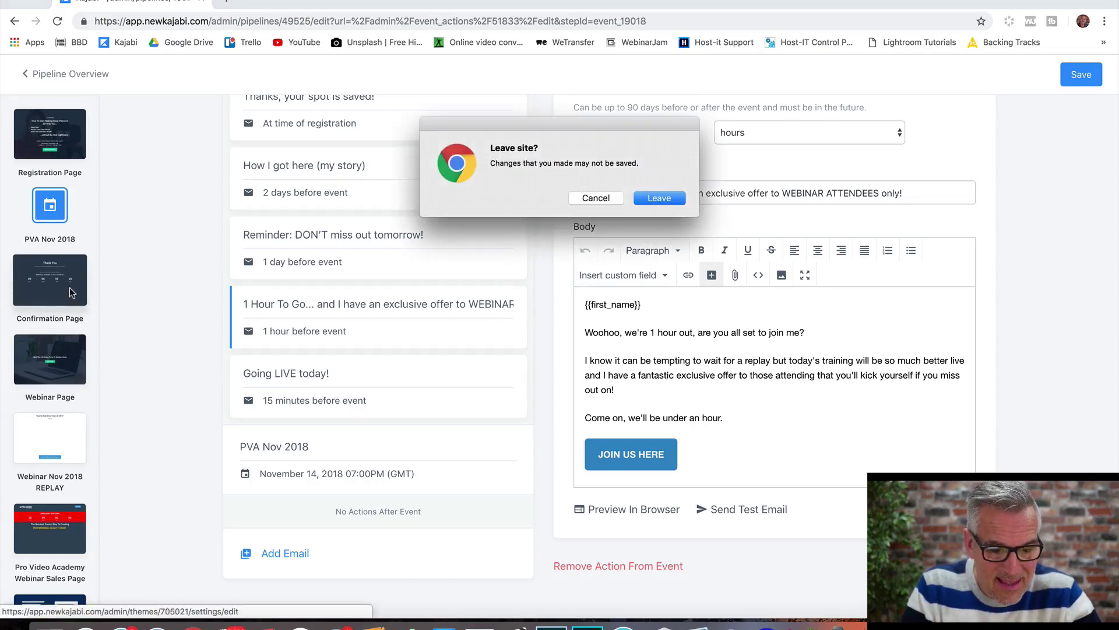
click(657, 195)
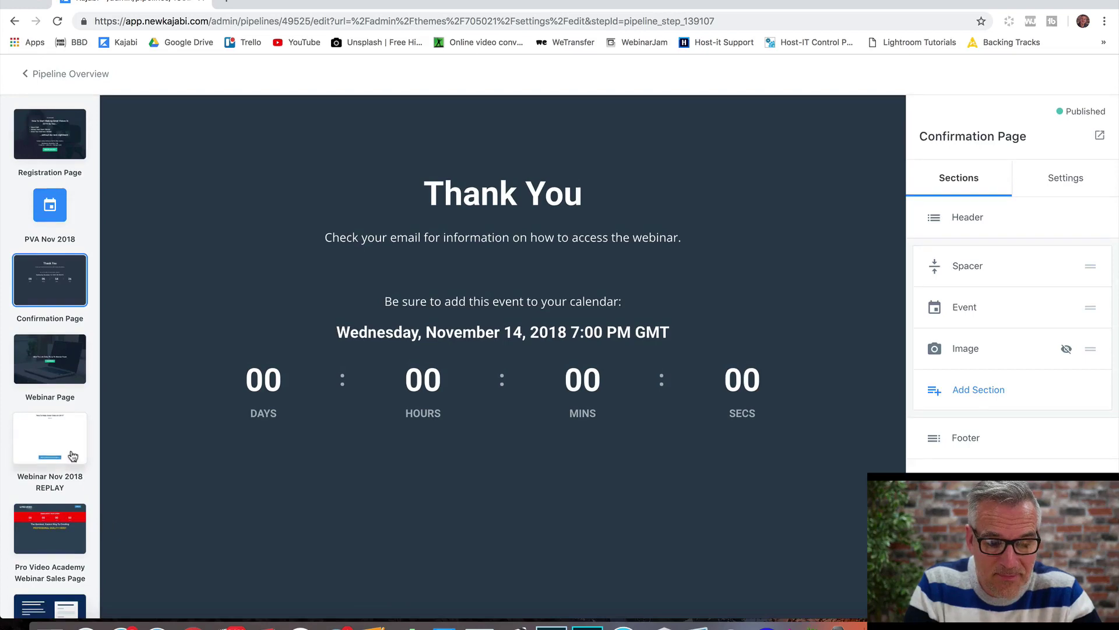
- Open the Webinar Page and view the JOIN WEBINAR button's events.genndi.com link
click(77, 376)
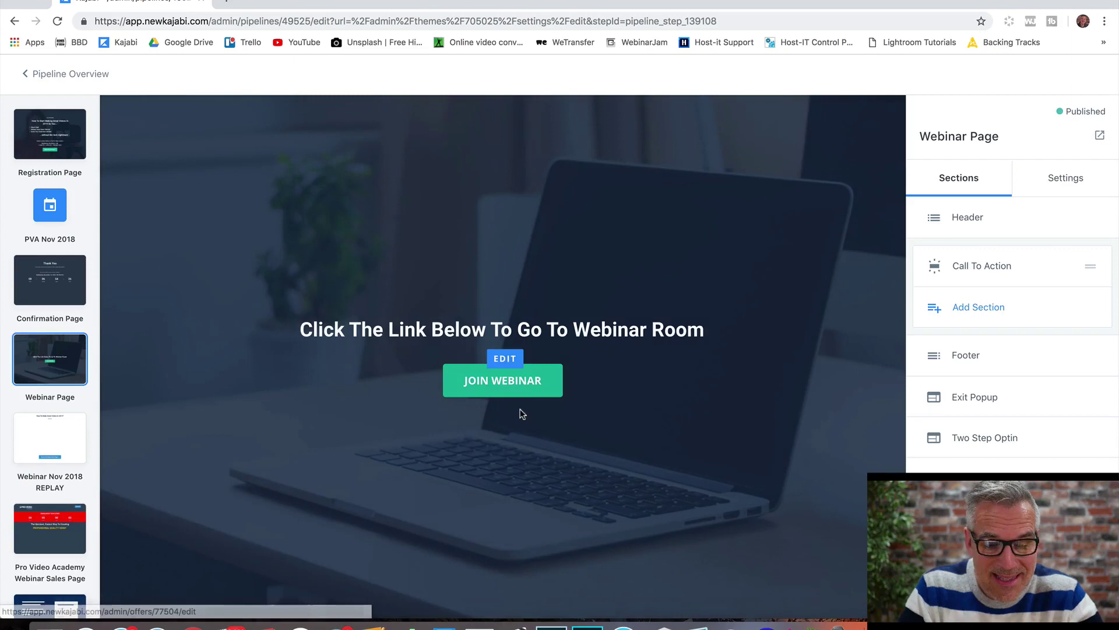
click(529, 390)
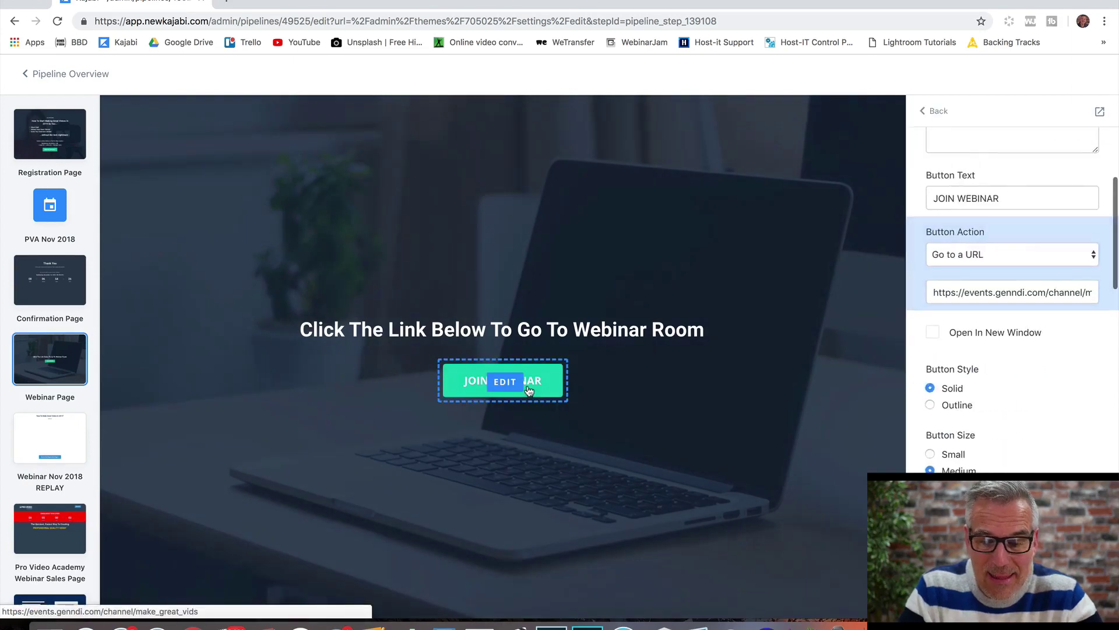
click(1023, 292)
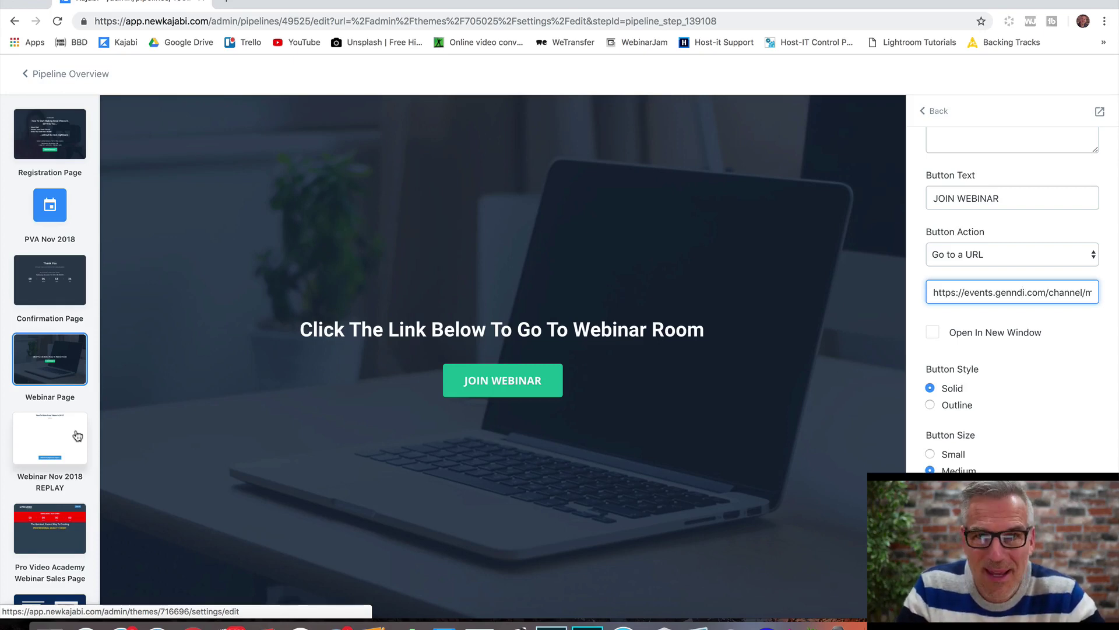
- Glance at the Webinar Nov 2018 REPLAY page, then scroll the PVA Nov 2018 pipeline overview
click(88, 437)
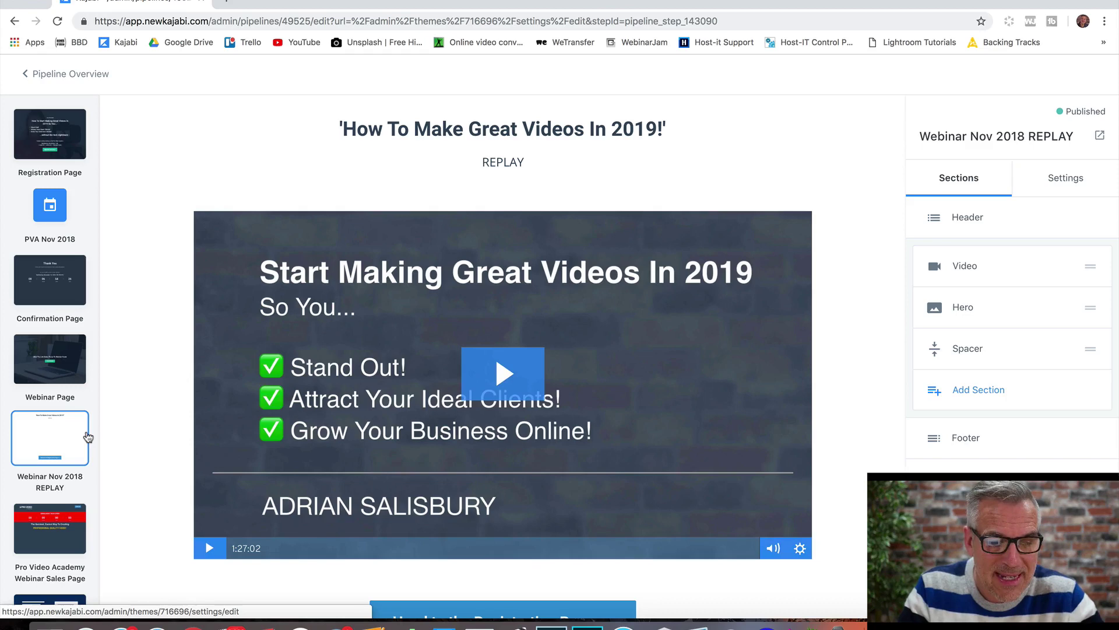
click(42, 74)
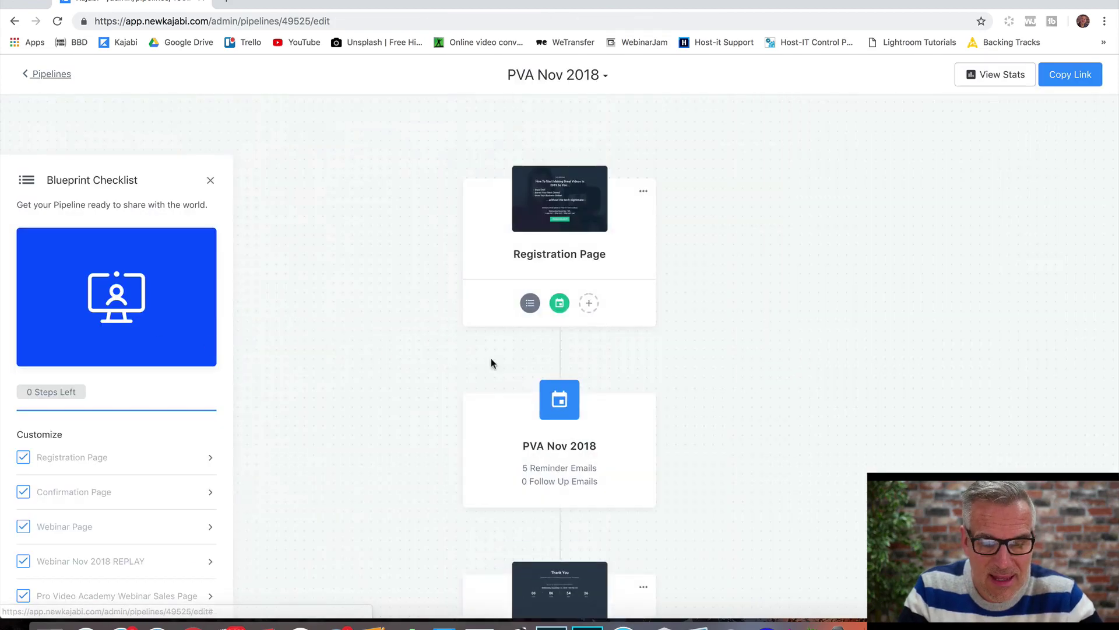
scroll(609, 507, down, 3)
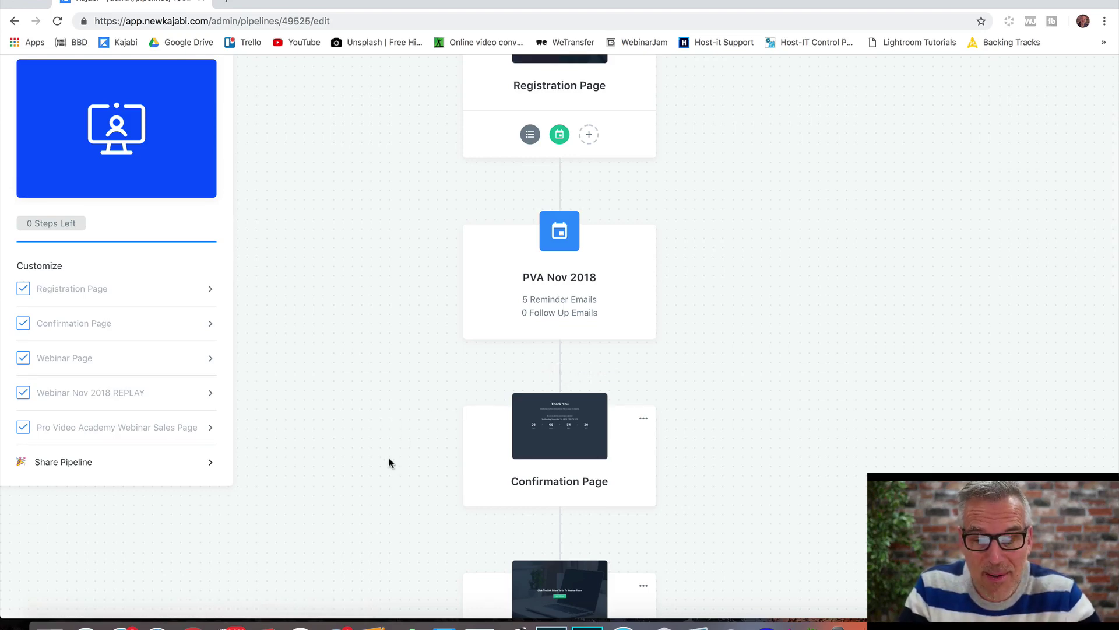
scroll(385, 468, down, 5)
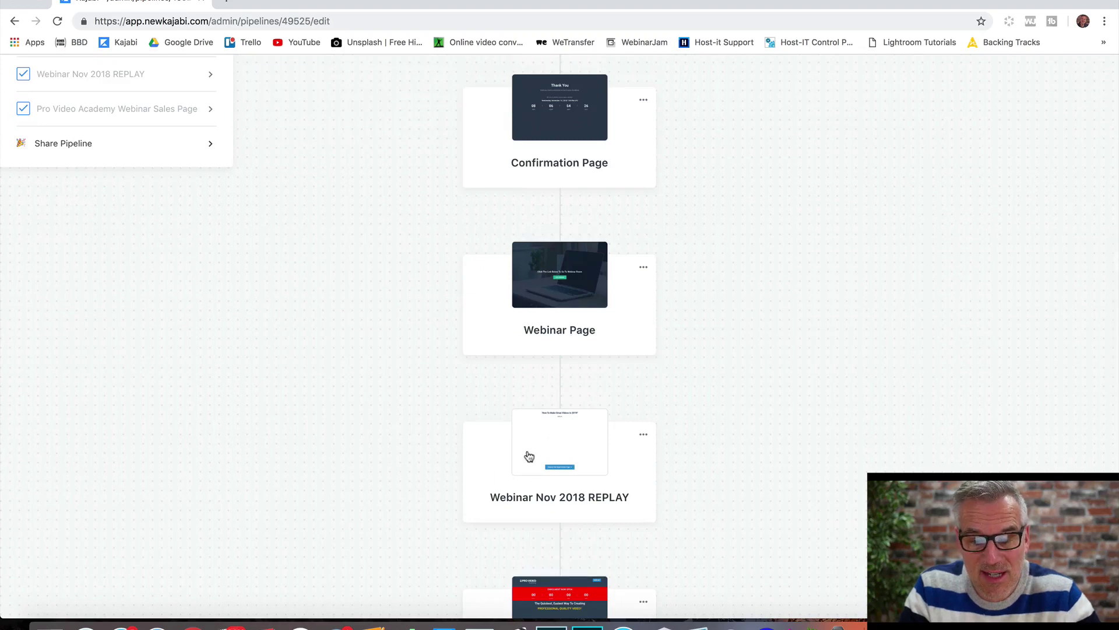
- Scrub the REPLAY video to about 1:01:08, 12:18 and 13:37, then open the Webinar Sales Page
click(598, 460)
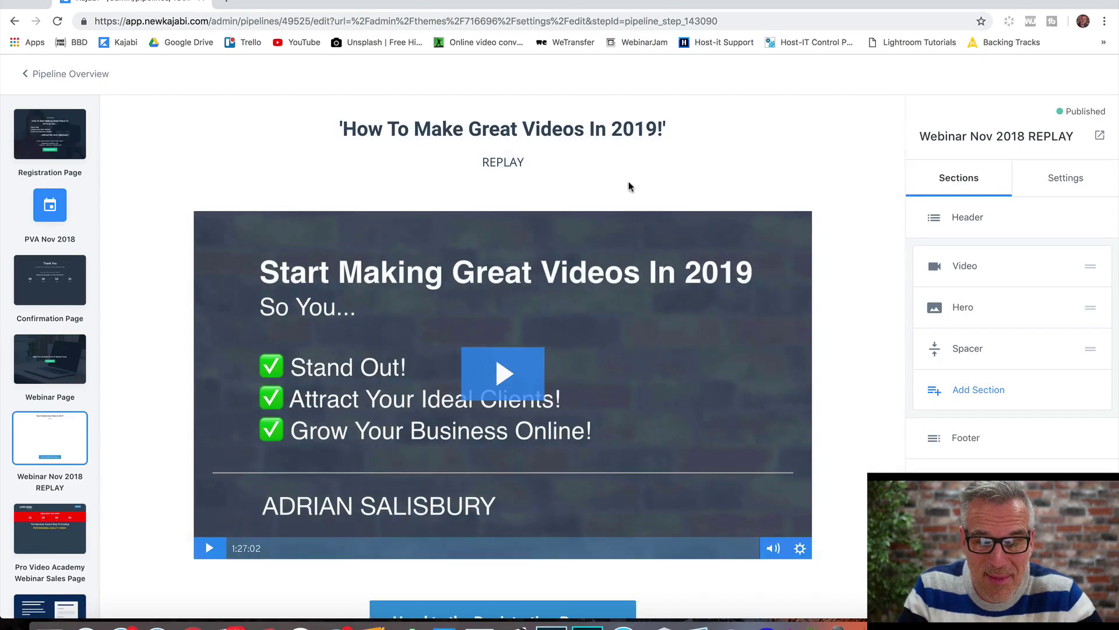
scroll(850, 334, down, 3)
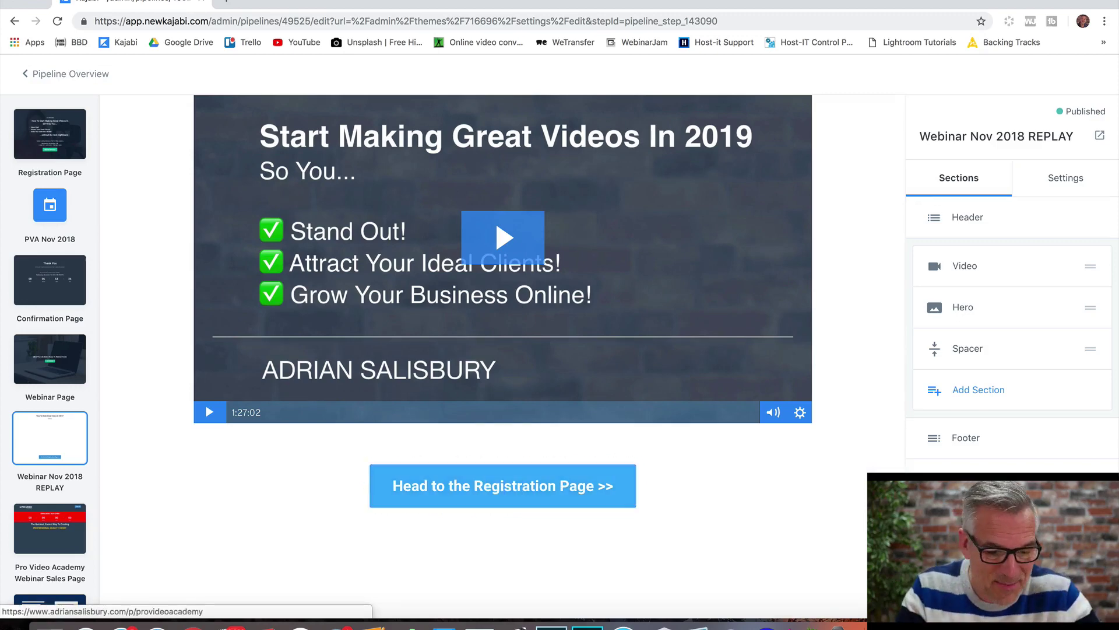
scroll(73, 548, down, 2)
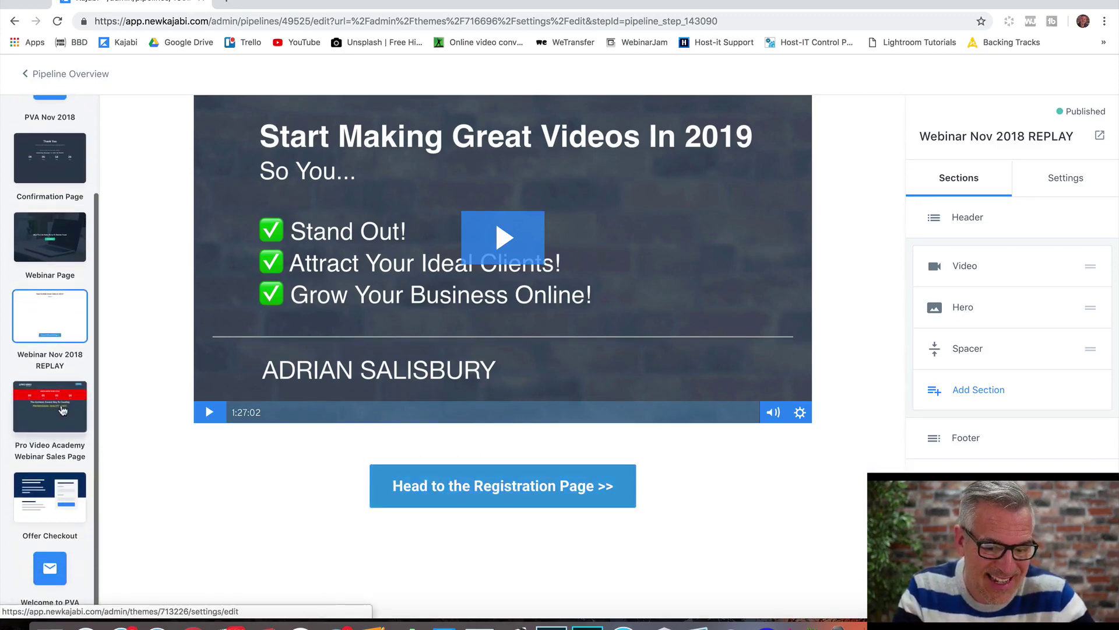
click(500, 236)
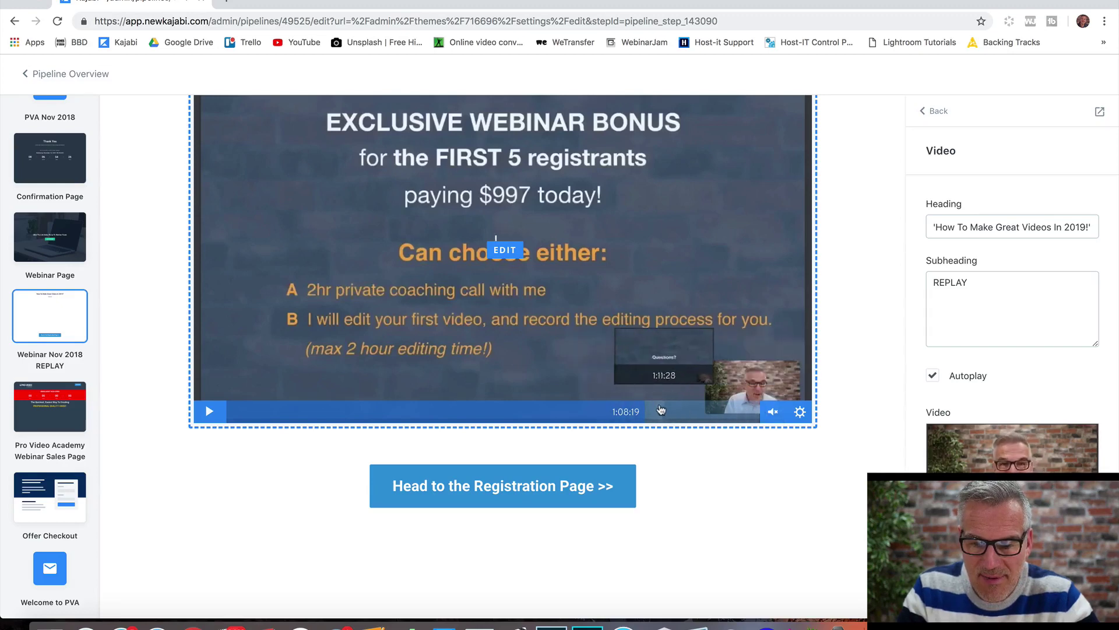
click(601, 411)
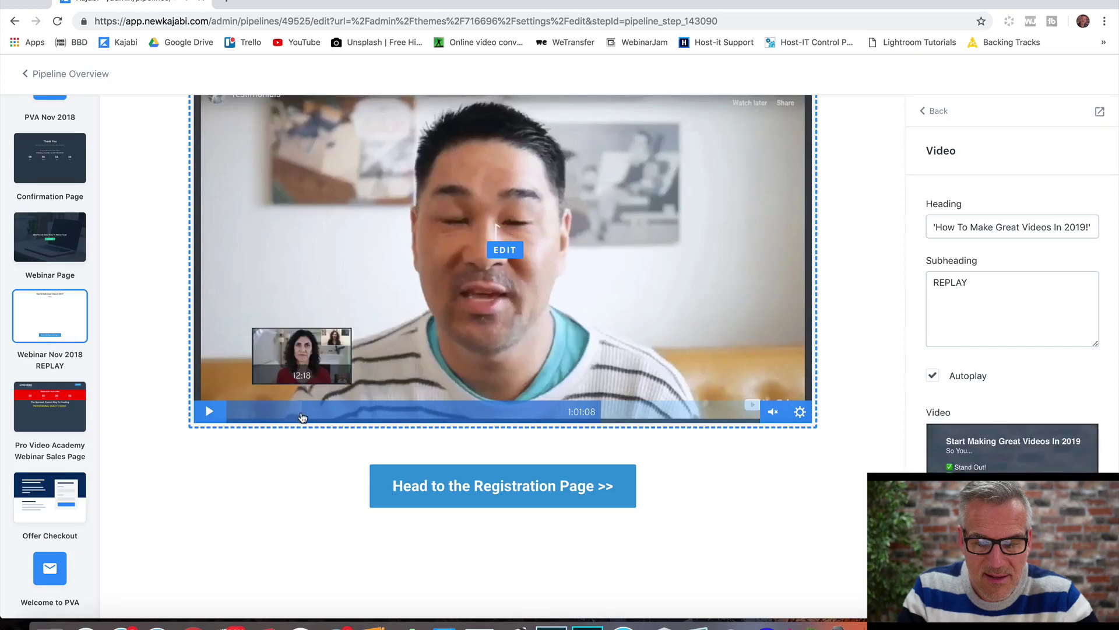
click(302, 415)
click(308, 417)
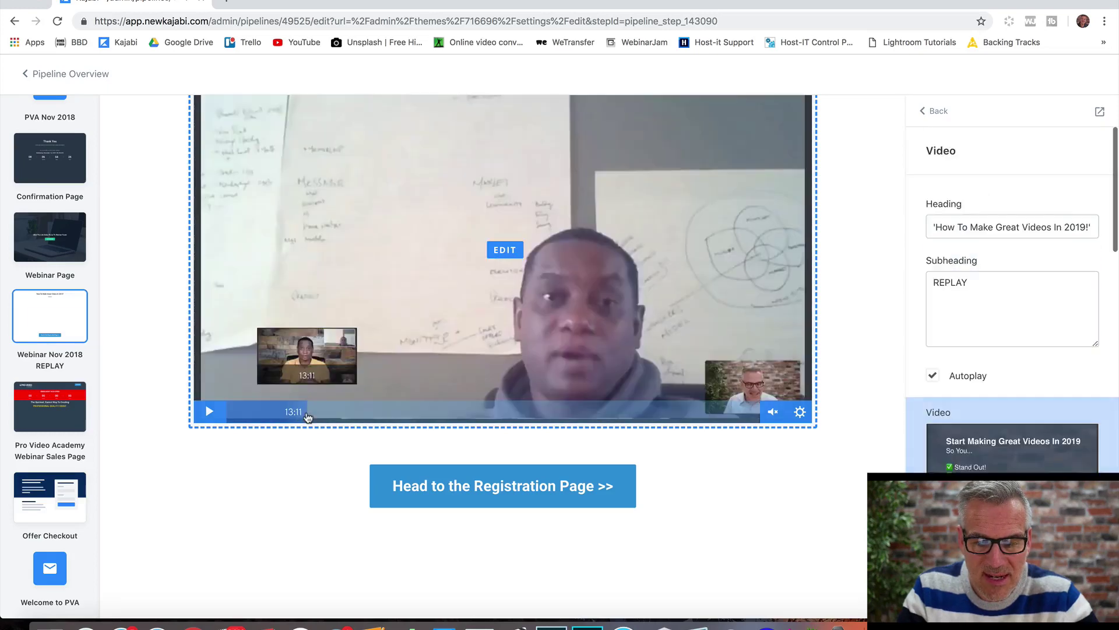
click(310, 418)
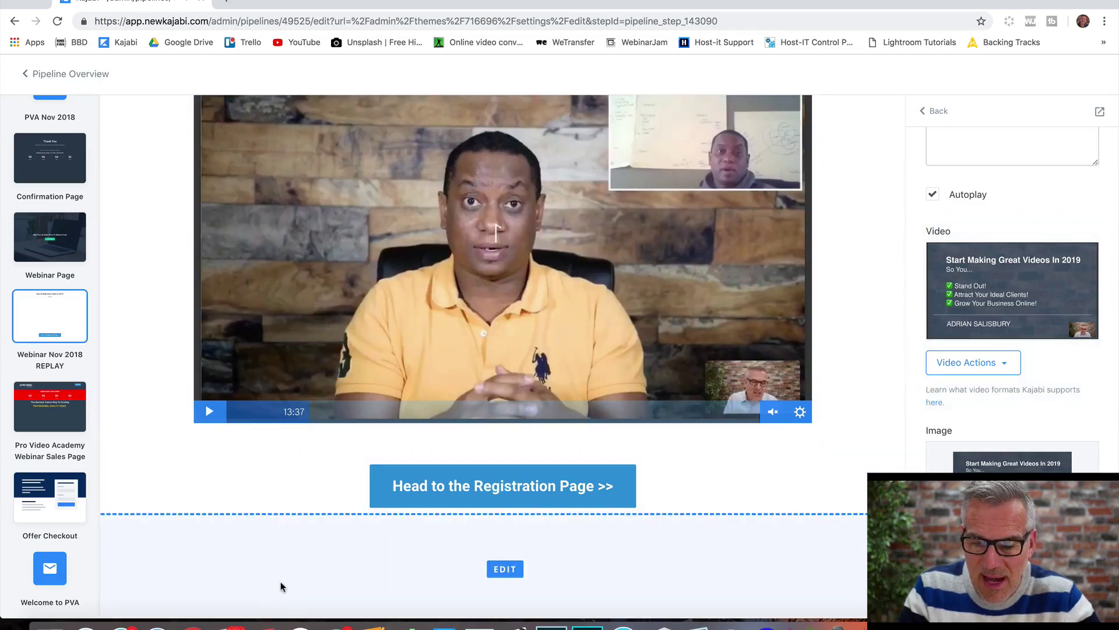
click(52, 410)
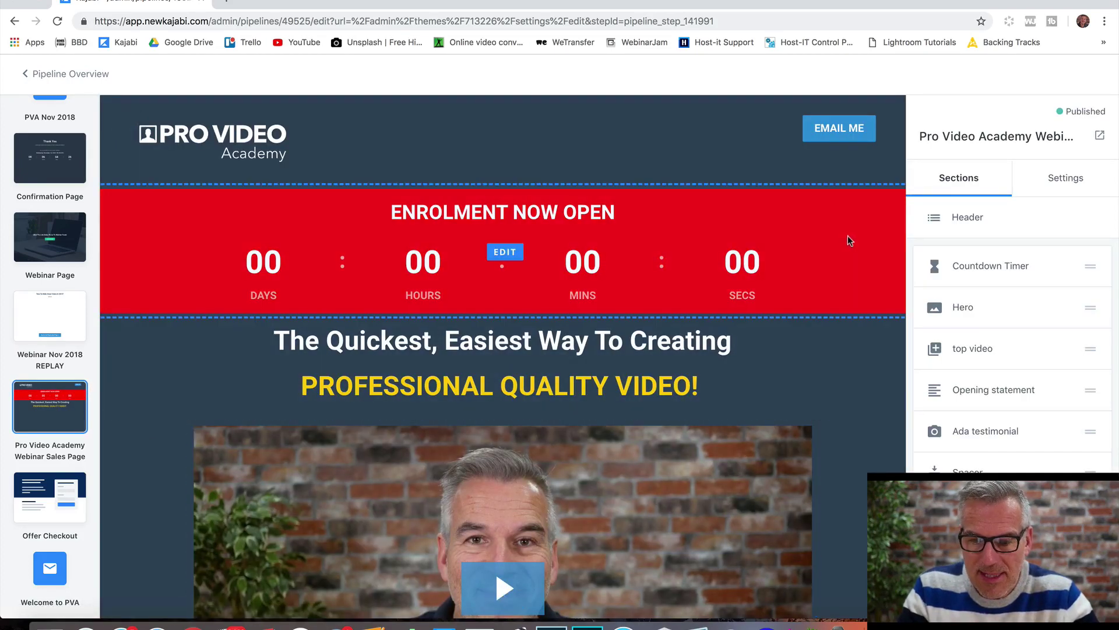
click(861, 241)
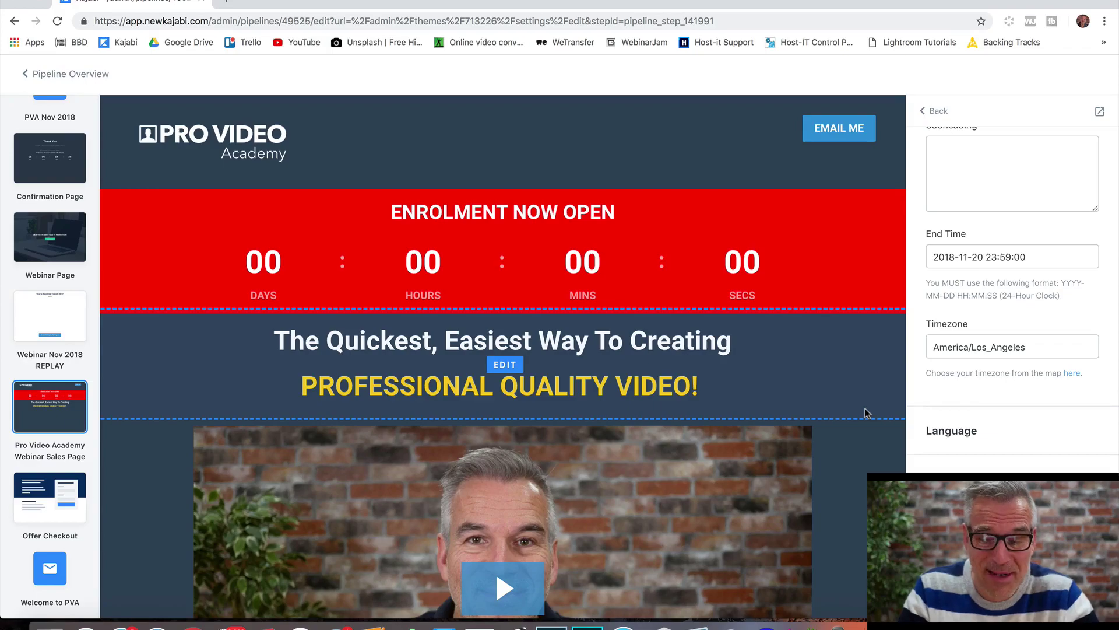
scroll(865, 412, down, 15)
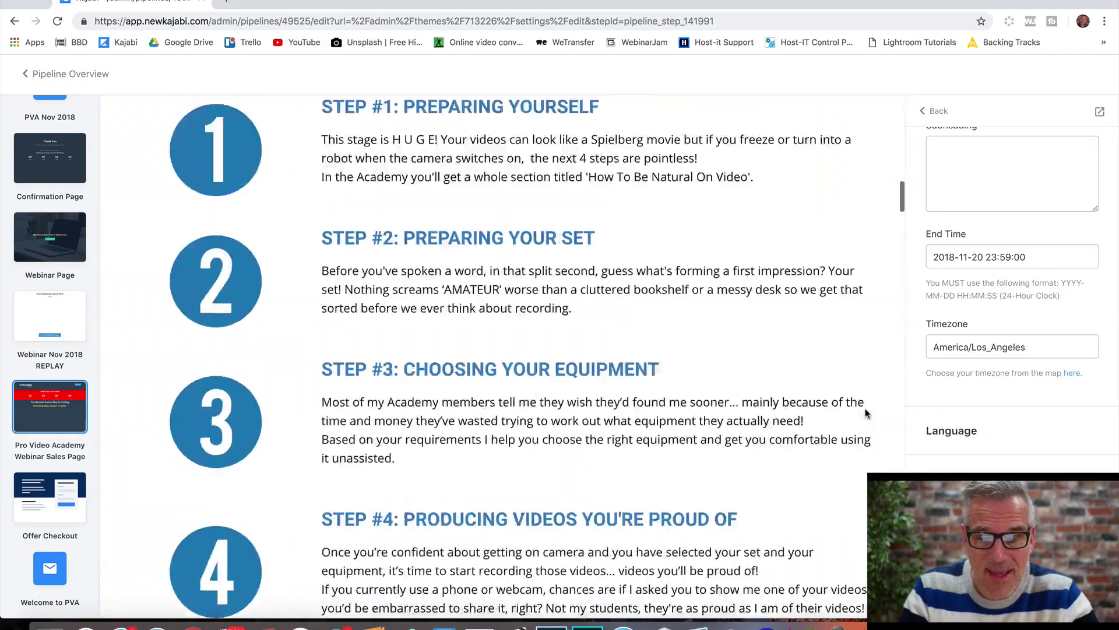
scroll(865, 412, down, 15)
scroll(865, 413, up, 6)
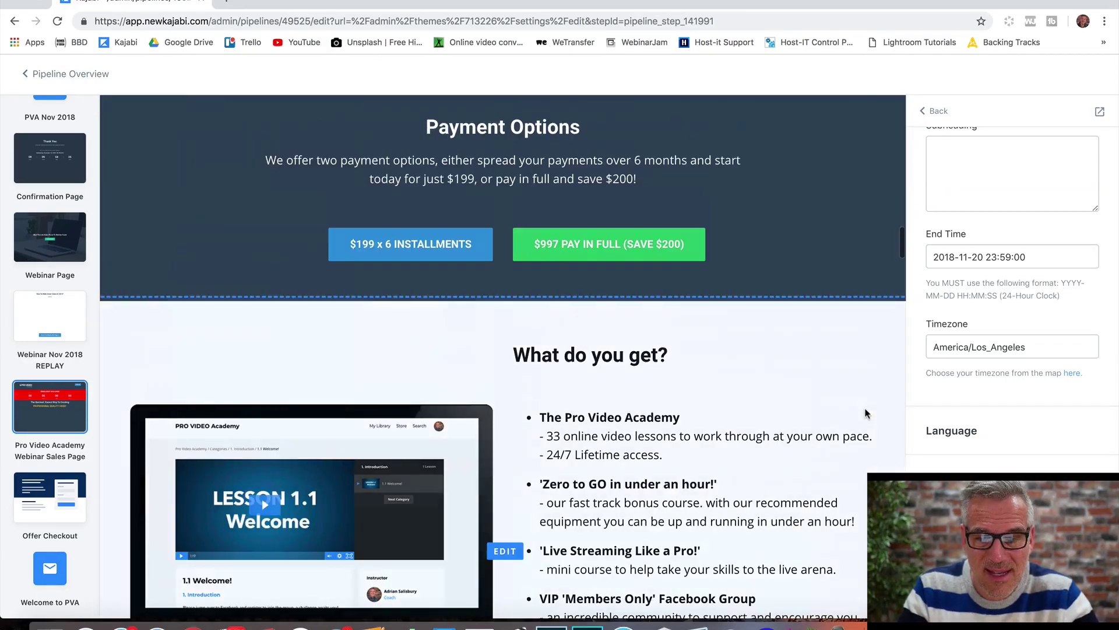
scroll(865, 412, up, 2)
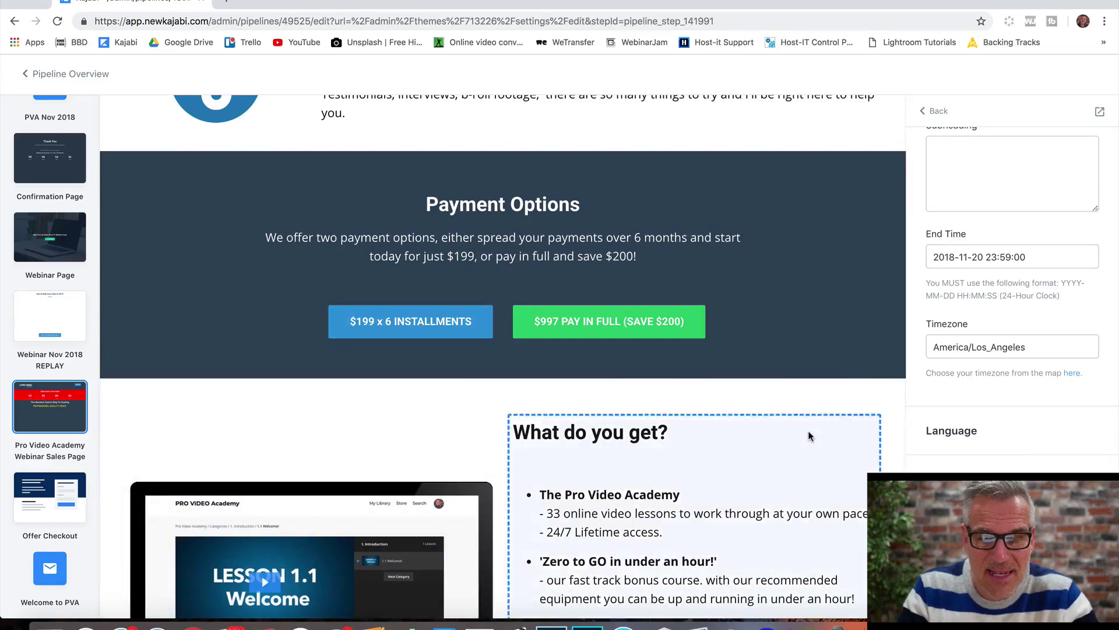
scroll(808, 436, down, 20)
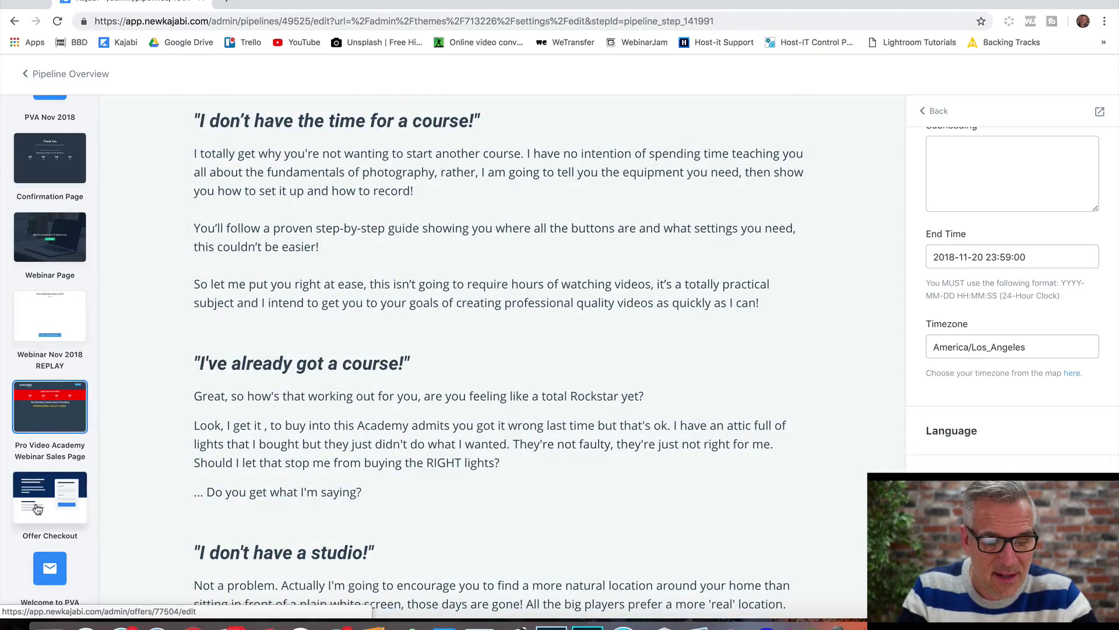
- Open the Offer Checkout step showing the PVA $997 offer at $997.00 USD
click(36, 509)
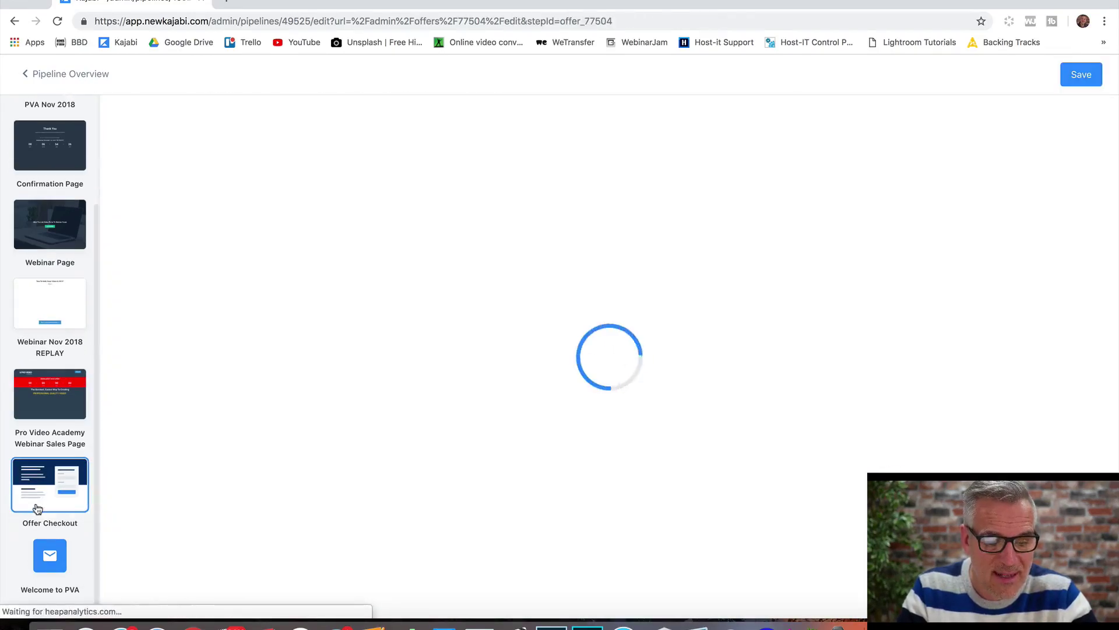